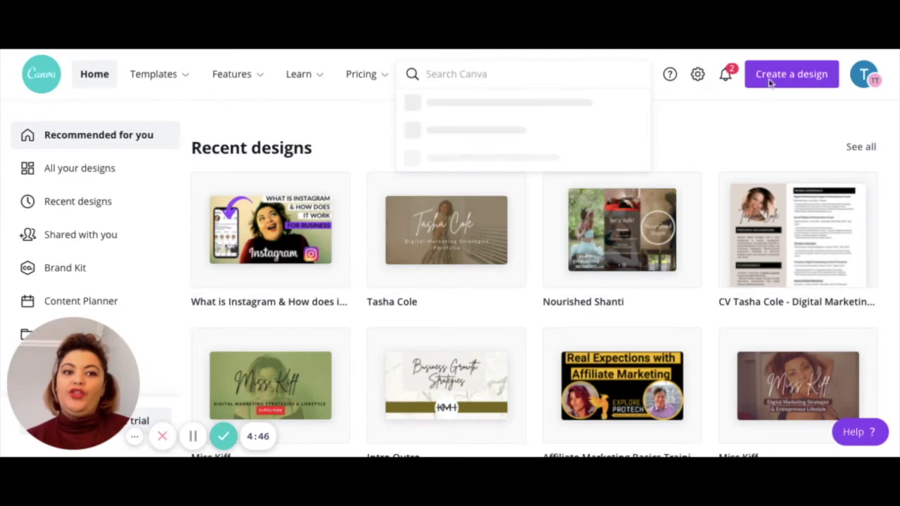
# Create a new YouTube Channel Art design with a custom size of 2560 x 1440 px
pyautogui.click(772, 83)
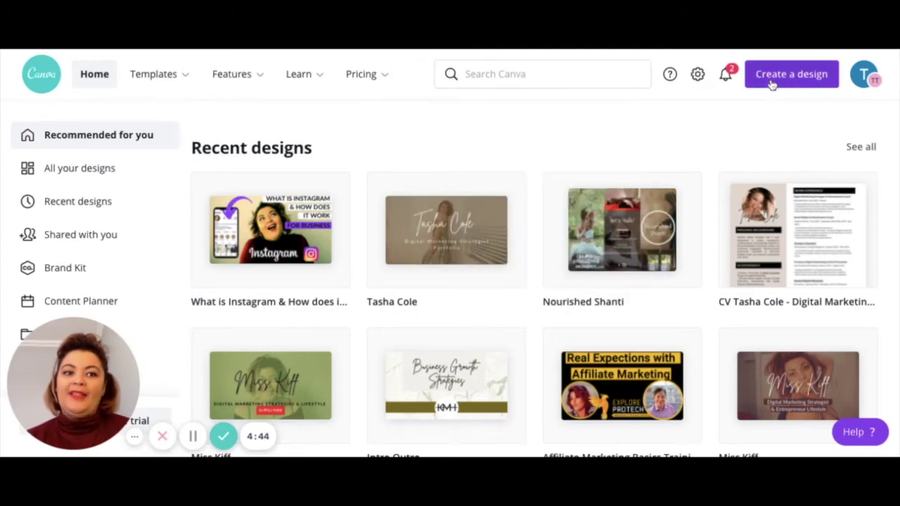
pyautogui.click(772, 83)
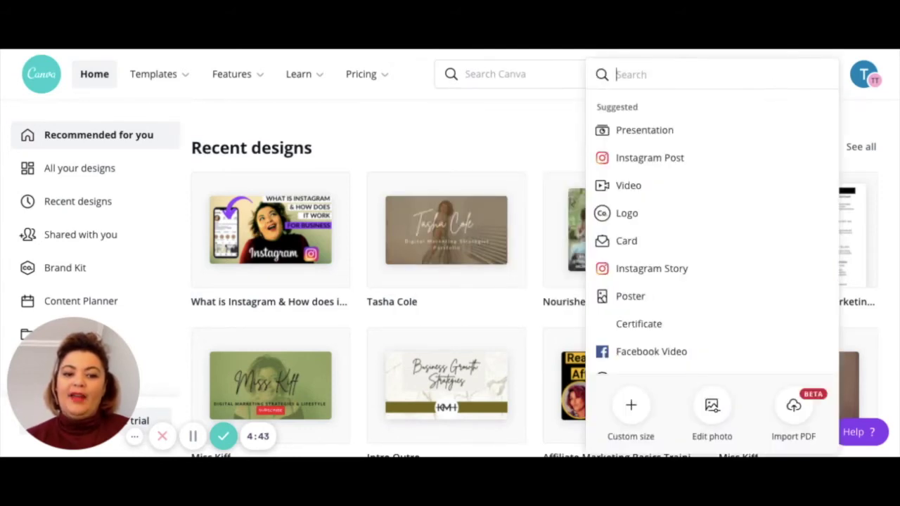
pyautogui.click(630, 421)
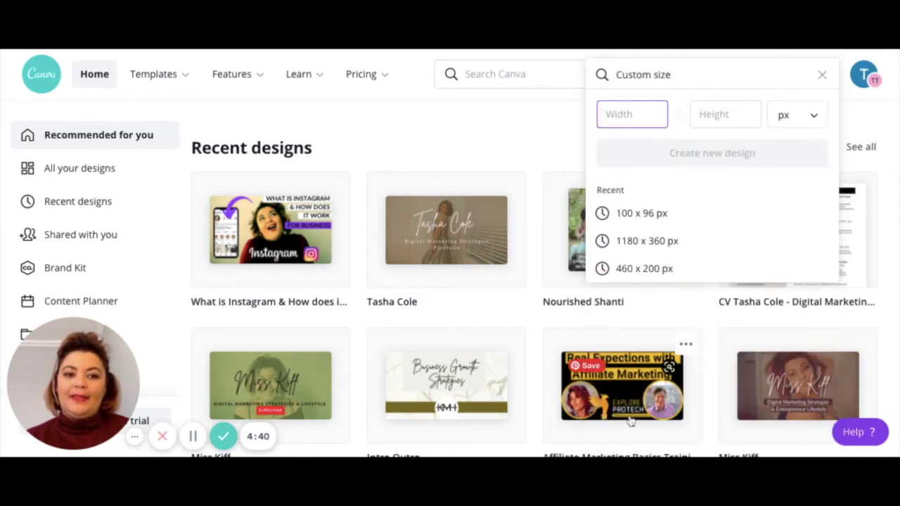
pyautogui.write('2560')
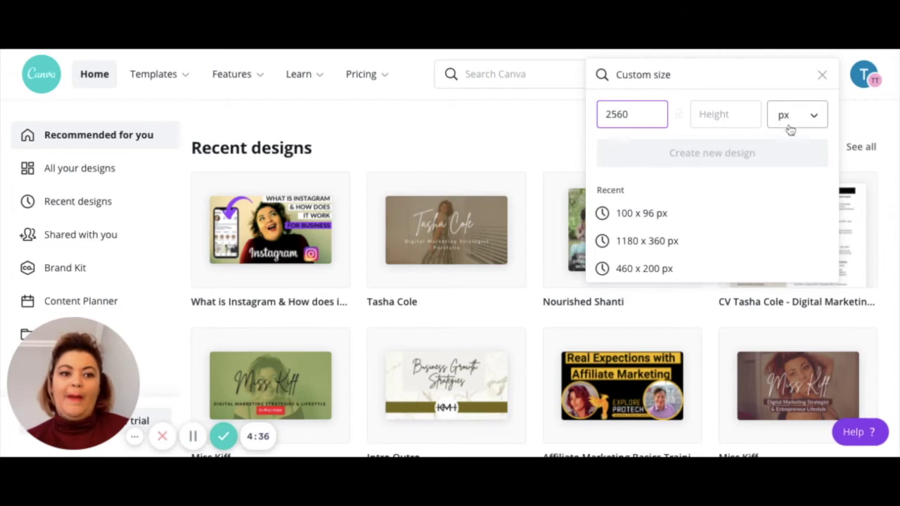
pyautogui.click(724, 118)
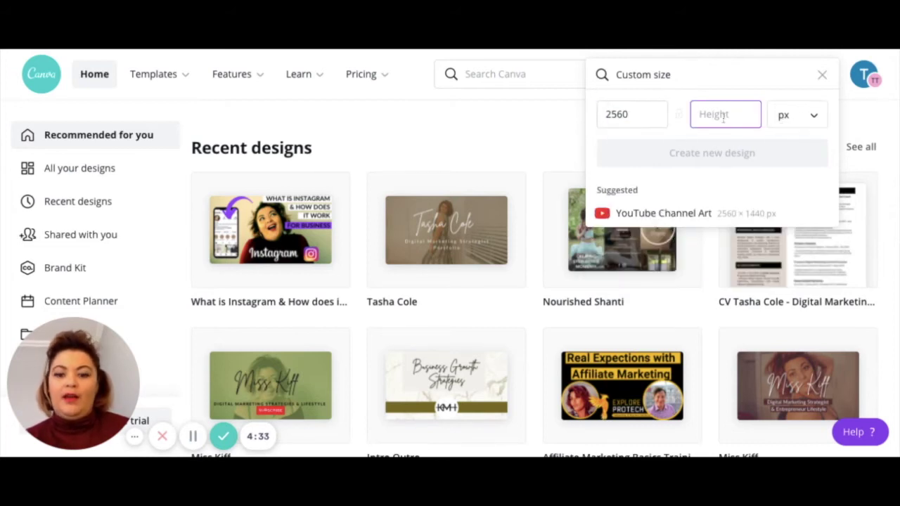
pyautogui.write('14')
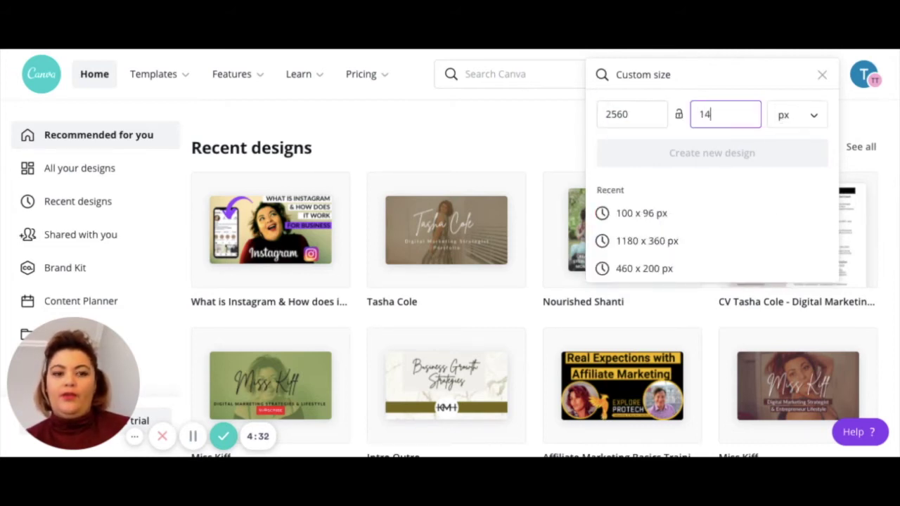
pyautogui.write('40')
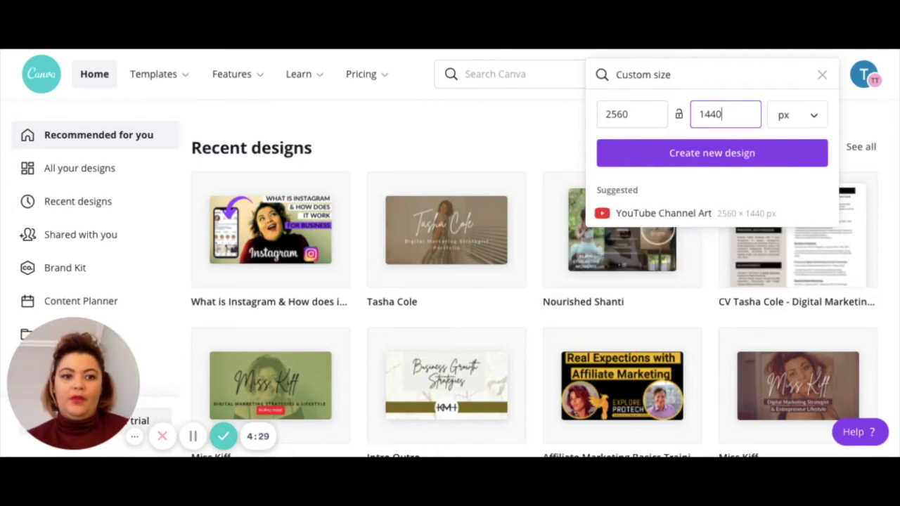
pyautogui.click(662, 223)
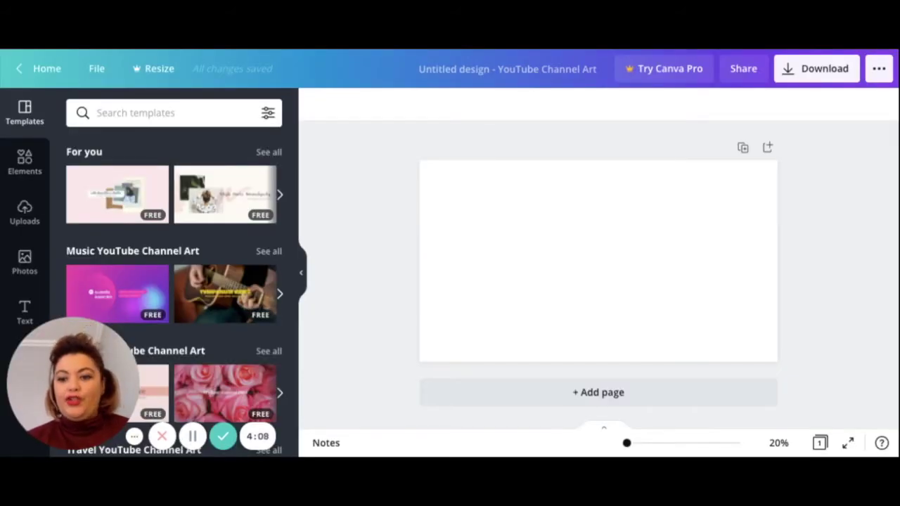
# Place the uploaded channel art size guide on the page and enlarge it to fill the whole canvas
pyautogui.click(25, 213)
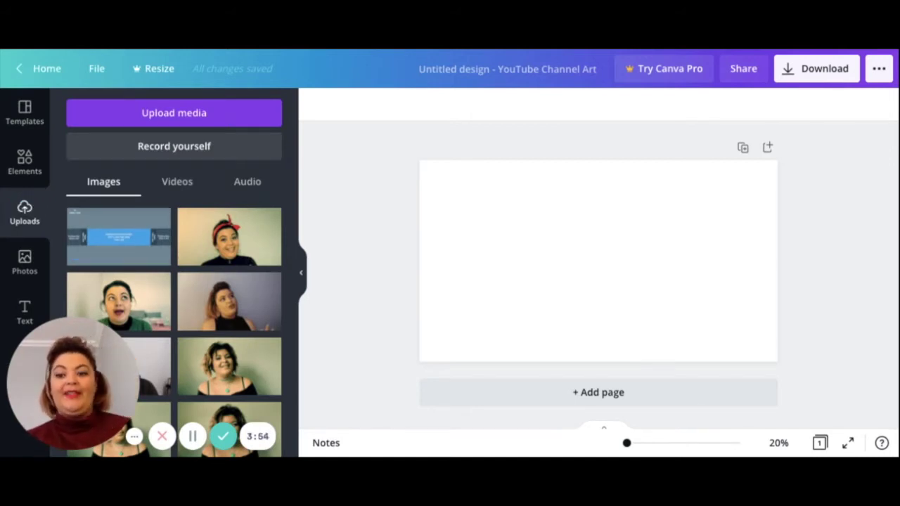
pyautogui.click(119, 239)
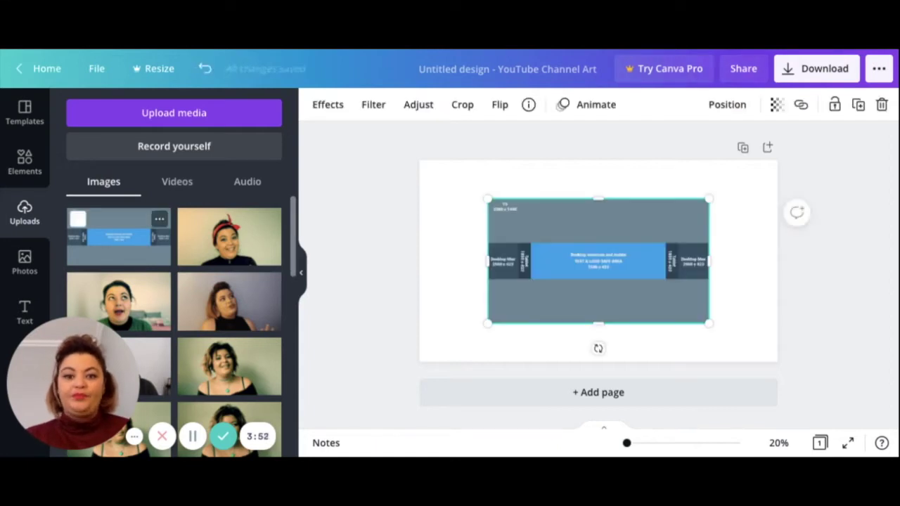
pyautogui.moveTo(598, 260); pyautogui.dragTo(530, 222)
pyautogui.moveTo(640, 285); pyautogui.dragTo(777, 362)
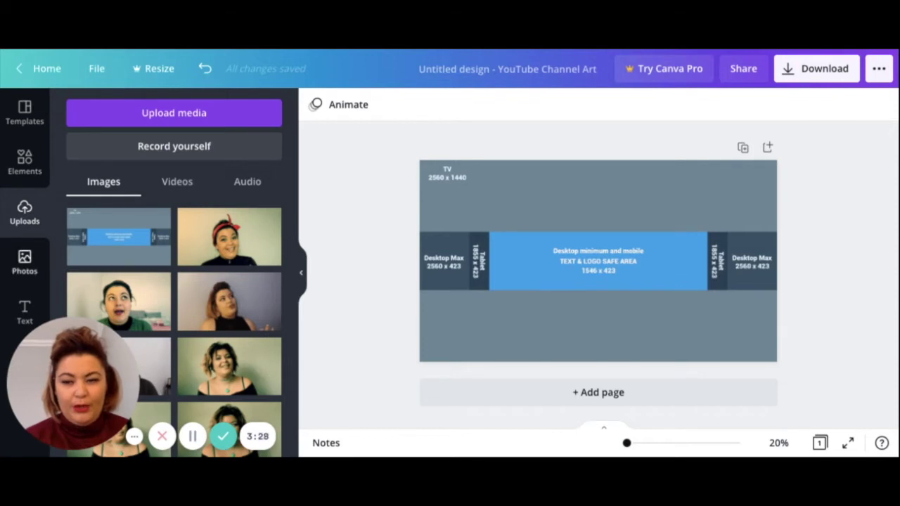
# Add the recently used white marble photo and adjust it to brightness -6, contrast 23 and saturation 94
pyautogui.click(24, 260)
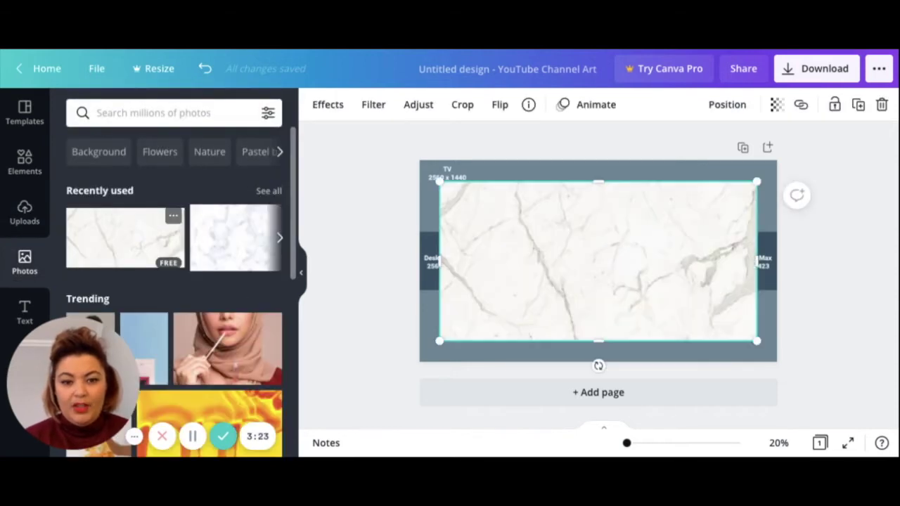
pyautogui.moveTo(597, 260)
pyautogui.mouseDown()
pyautogui.moveTo(597, 155)
pyautogui.moveTo(597, 267)
pyautogui.mouseUp()
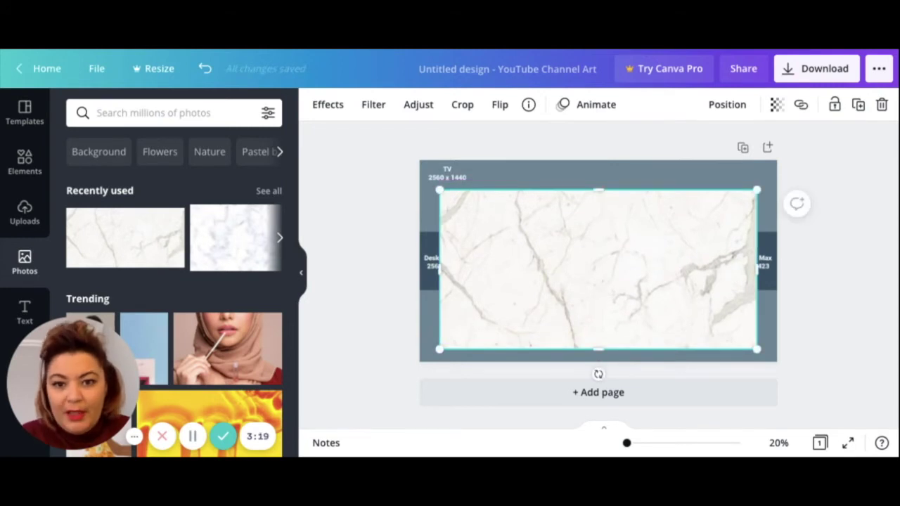
pyautogui.click(419, 104)
pyautogui.moveTo(185, 166)
pyautogui.mouseDown()
pyautogui.moveTo(209, 166)
pyautogui.moveTo(185, 166)
pyautogui.moveTo(241, 193)
pyautogui.moveTo(191, 166)
pyautogui.mouseUp()
pyautogui.moveTo(185, 138); pyautogui.dragTo(185, 138)
pyautogui.moveTo(190, 166); pyautogui.dragTo(199, 166)
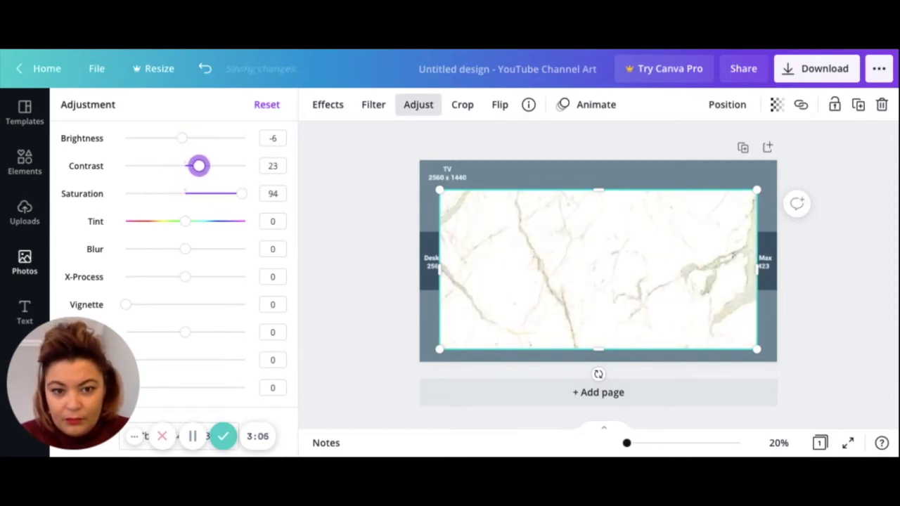
pyautogui.click(418, 104)
# Move the marble photo below the guide's middle band, then add a square shape and trim its height to that band
pyautogui.moveTo(597, 269); pyautogui.dragTo(592, 387)
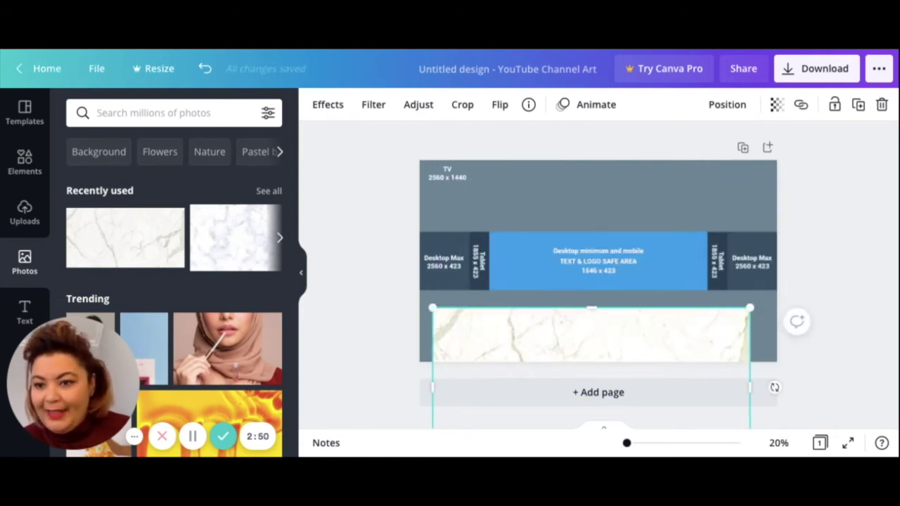
pyautogui.click(24, 162)
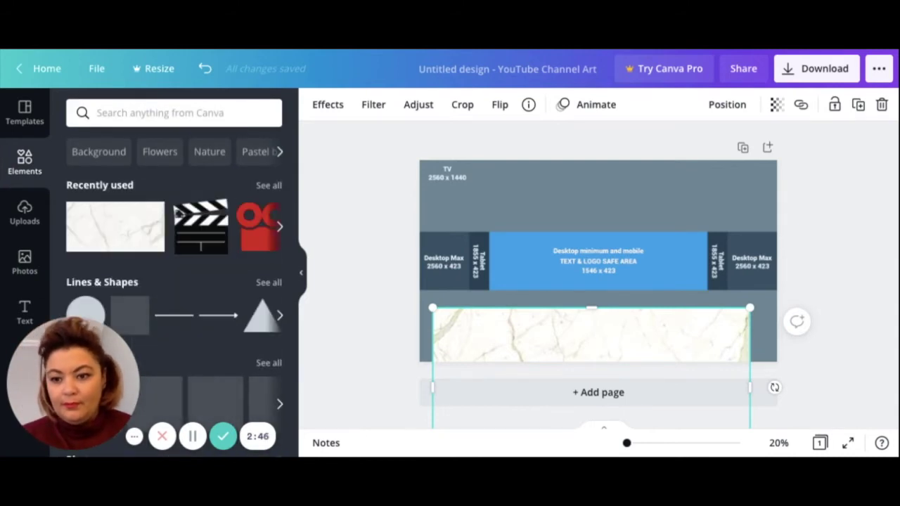
pyautogui.click(130, 315)
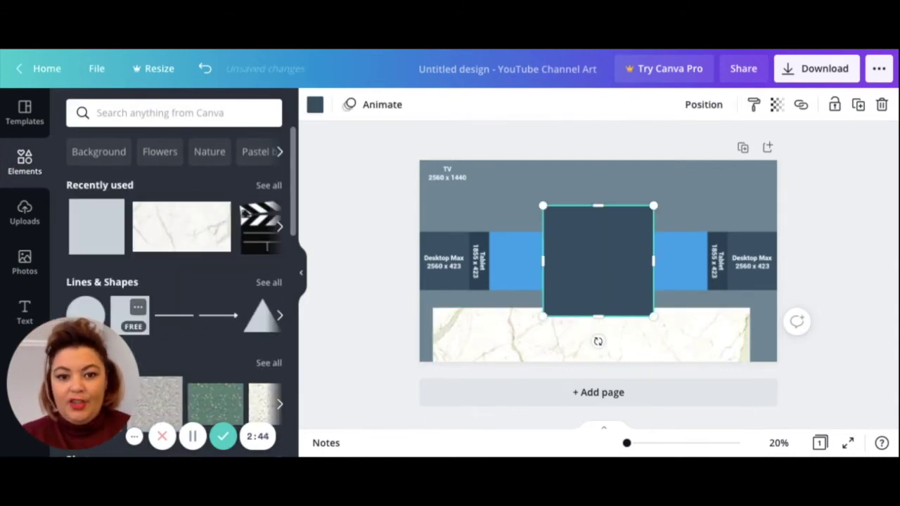
pyautogui.moveTo(597, 206); pyautogui.dragTo(597, 233)
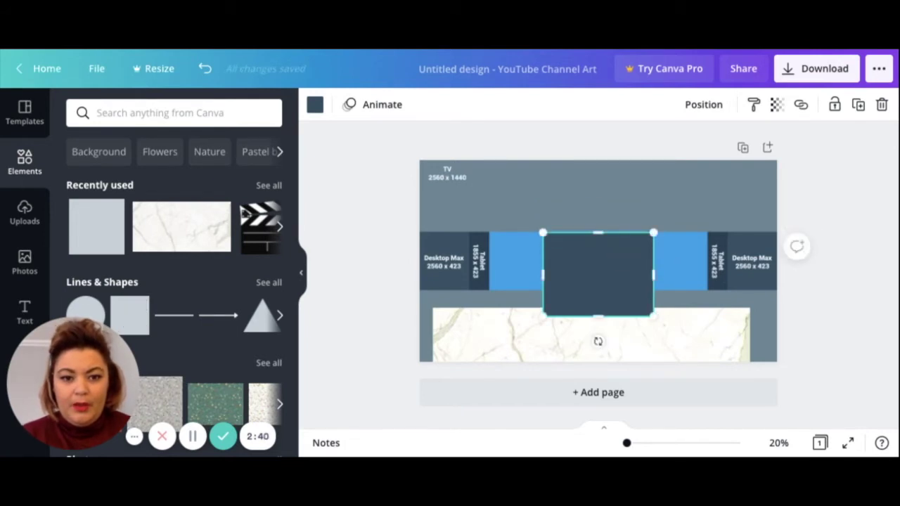
pyautogui.moveTo(597, 316); pyautogui.dragTo(598, 290)
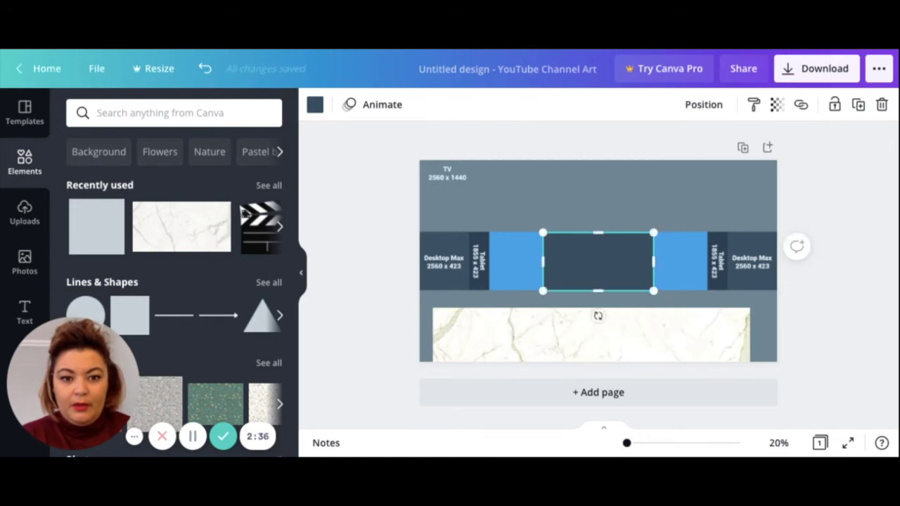
# Widen the rectangle past both page edges so it covers the guide's entire middle band
pyautogui.moveTo(543, 262); pyautogui.dragTo(412, 261)
pyautogui.moveTo(654, 261); pyautogui.dragTo(789, 261)
pyautogui.press('Escape')
pyautogui.moveTo(591, 334); pyautogui.dragTo(584, 334)
pyautogui.click(597, 262)
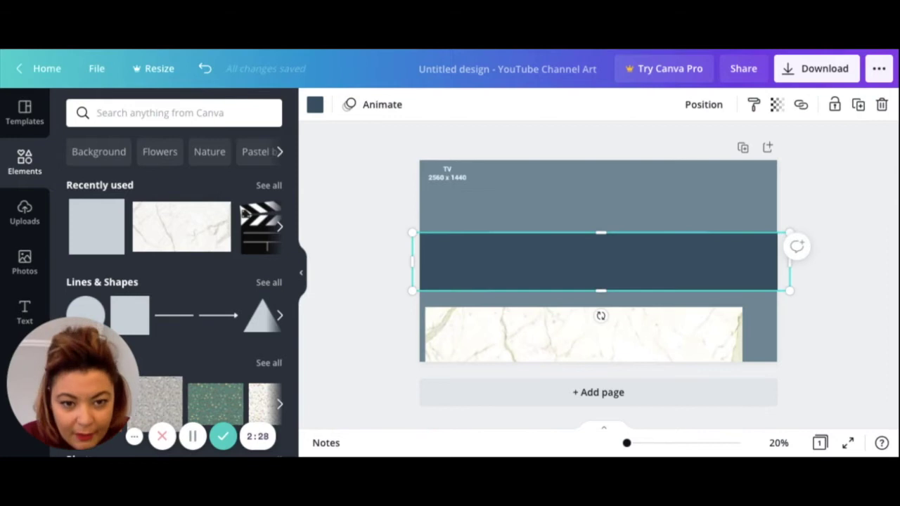
pyautogui.moveTo(600, 233); pyautogui.dragTo(601, 233)
pyautogui.press('Escape')
# Move and enlarge the marble photo to cover the whole page behind the band
pyautogui.moveTo(584, 334); pyautogui.dragTo(579, 187)
pyautogui.moveTo(736, 319); pyautogui.dragTo(848, 374)
pyautogui.press('Escape')
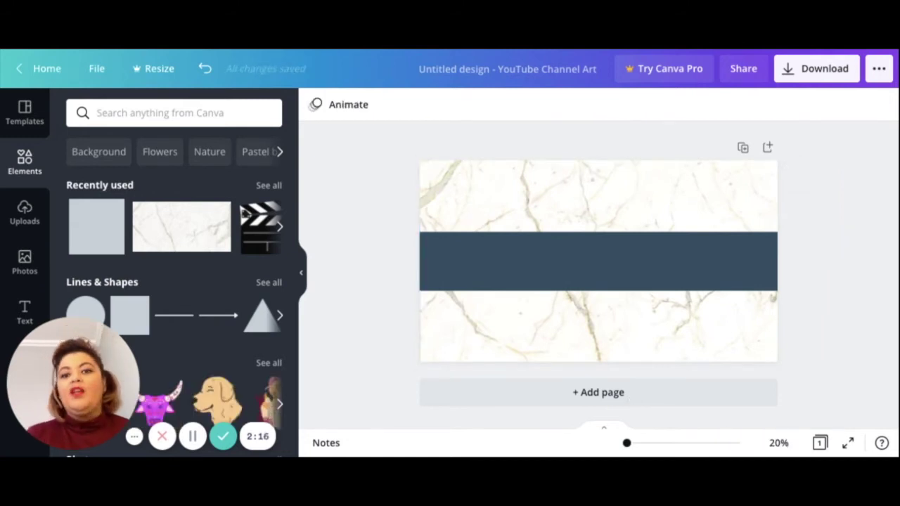
# Recolor the middle band with the light warm grey from the photo colors and deselect it
pyautogui.click(598, 261)
pyautogui.click(315, 104)
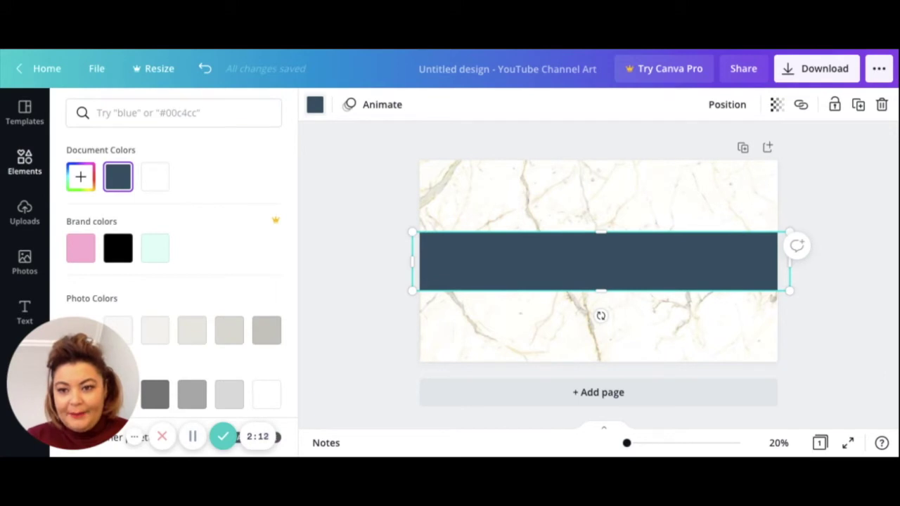
pyautogui.scroll(-1, 174, 295)
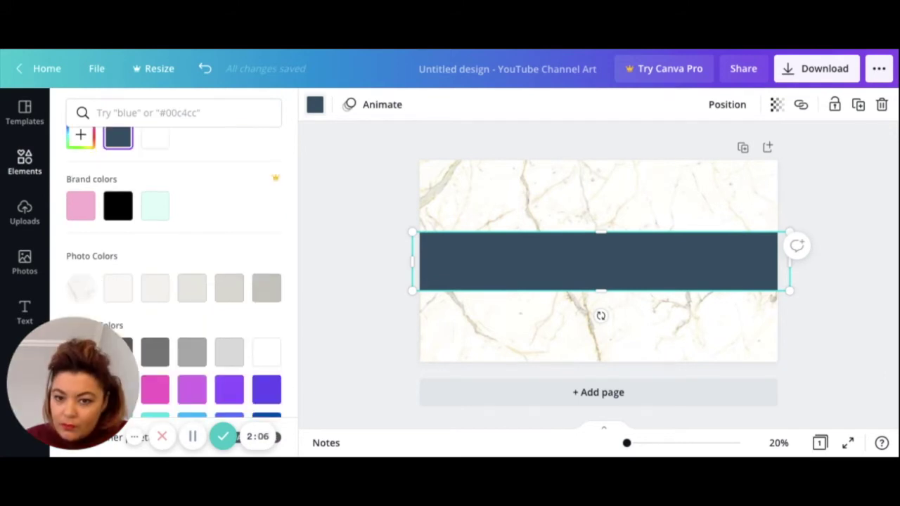
pyautogui.click(229, 288)
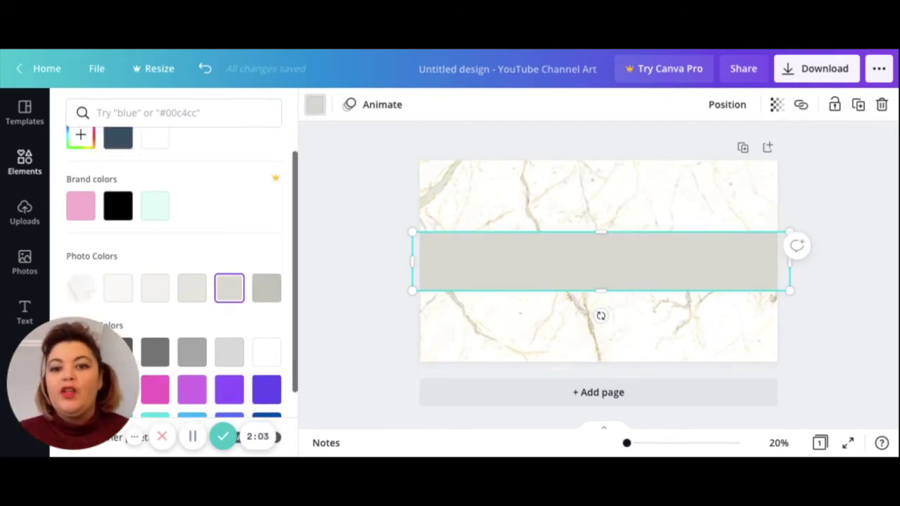
pyautogui.click(24, 162)
pyautogui.click(829, 330)
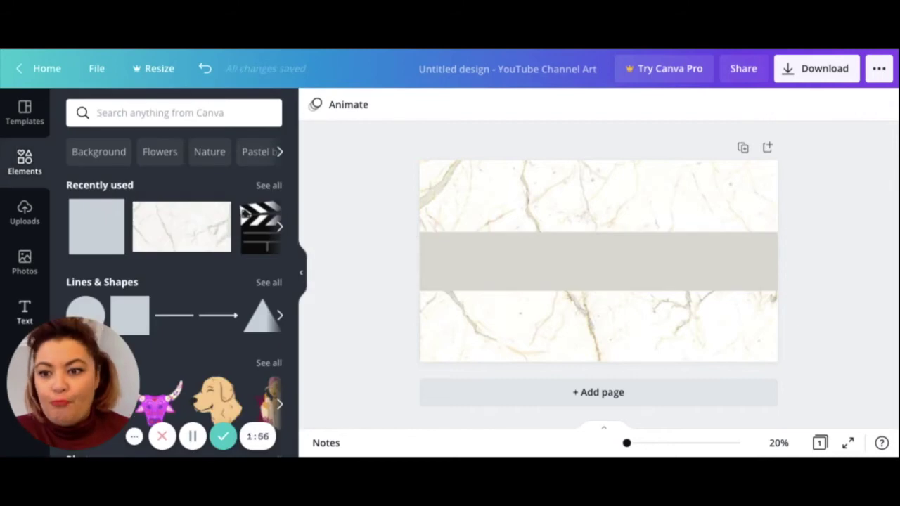
# Add a heading with the channel name on the grey band and set its font to Brittany
pyautogui.click(24, 313)
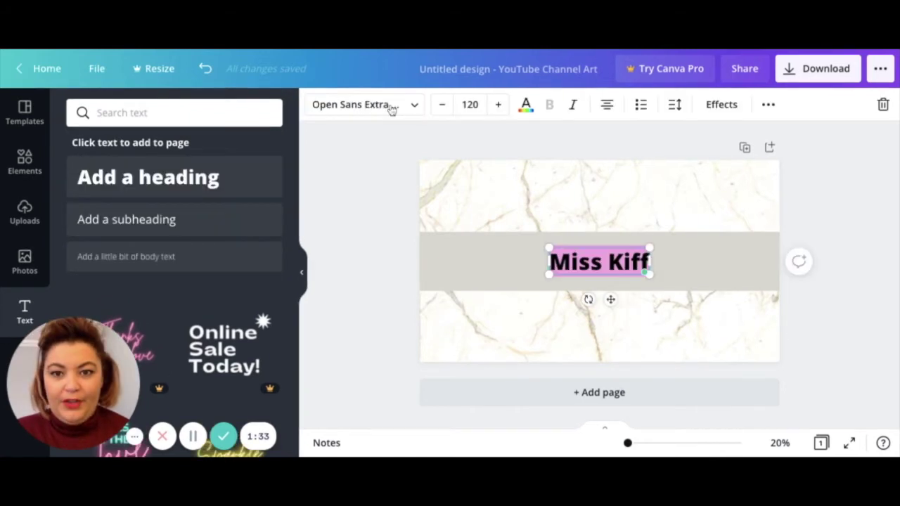
pyautogui.click(388, 107)
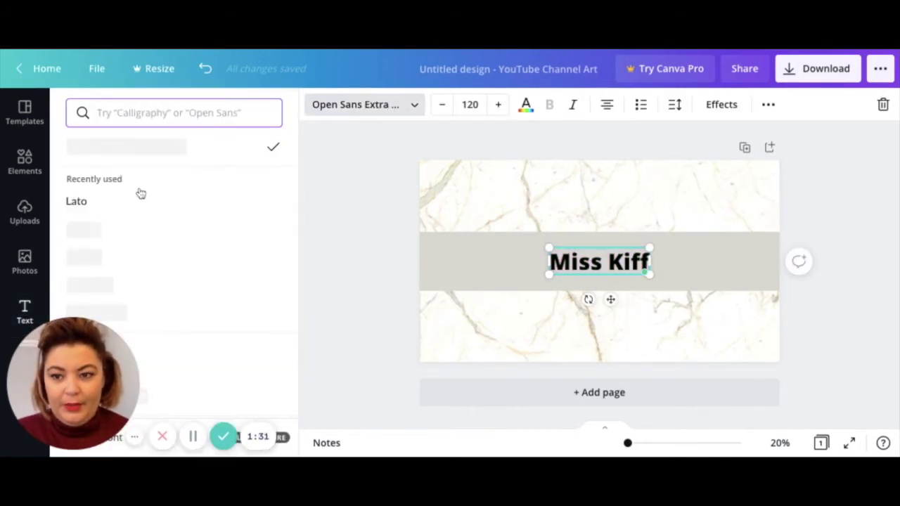
pyautogui.click(116, 235)
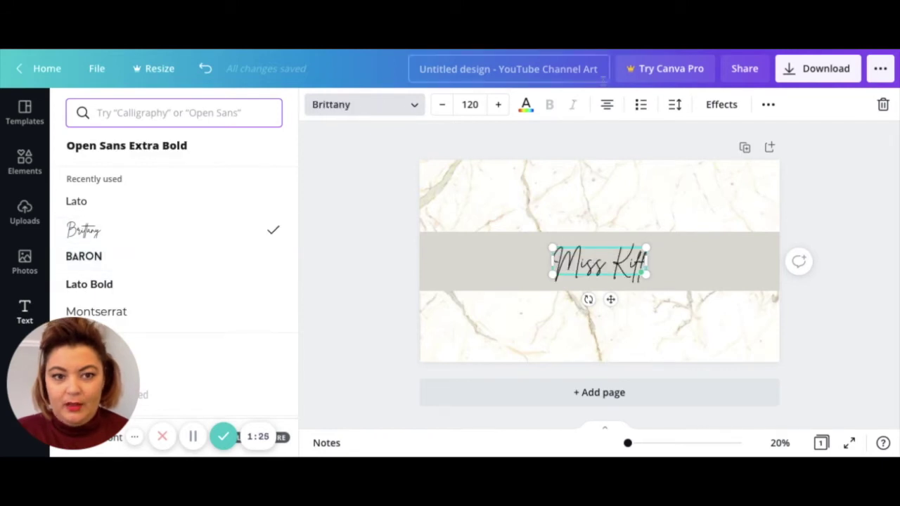
# Apply a Shadow effect in medium grey to the channel name and enlarge the text to size 132
pyautogui.click(722, 111)
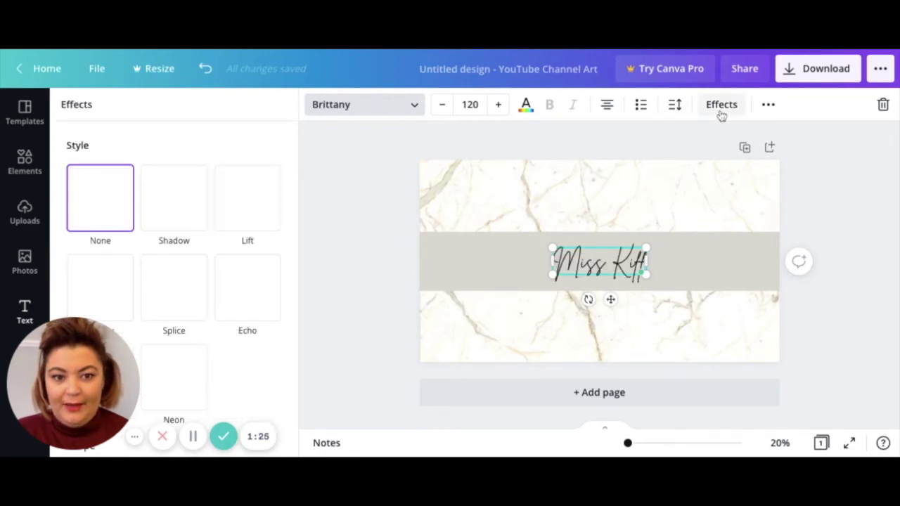
pyautogui.click(176, 211)
pyautogui.click(271, 418)
pyautogui.click(153, 337)
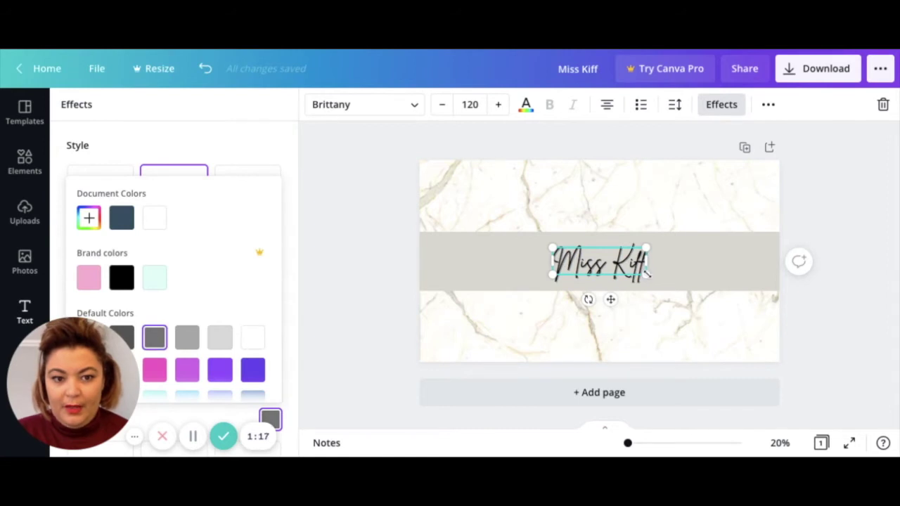
pyautogui.moveTo(646, 275); pyautogui.dragTo(659, 288)
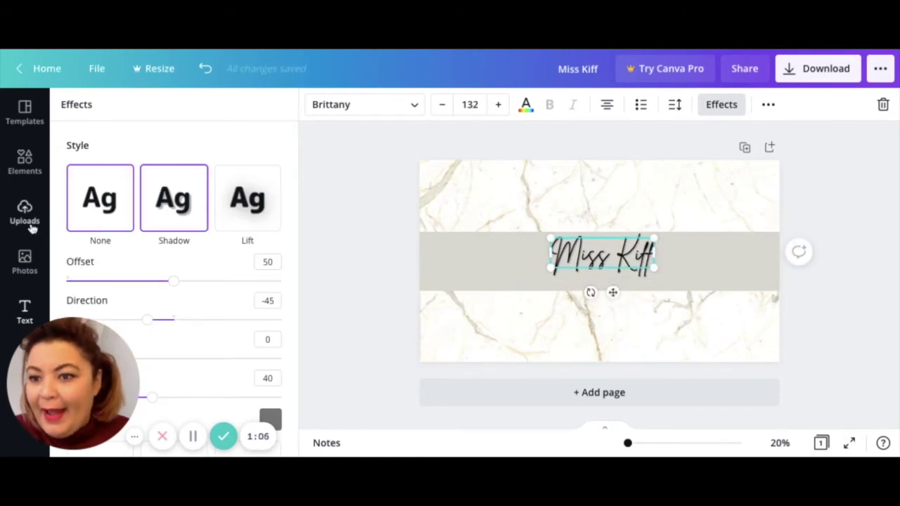
# Add a new heading below the channel name reading "Weekly Episodes Mon, Wed, Fri, Sun"
pyautogui.click(25, 168)
pyautogui.click(24, 311)
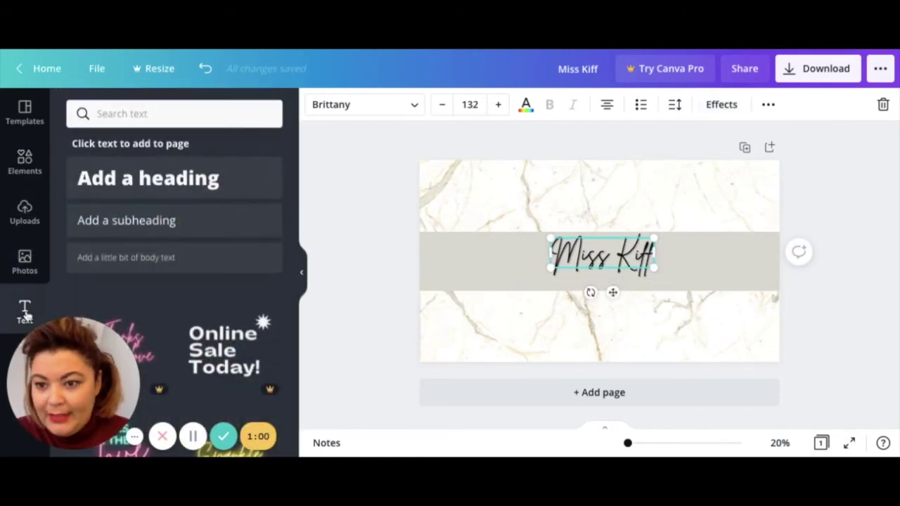
pyautogui.click(145, 177)
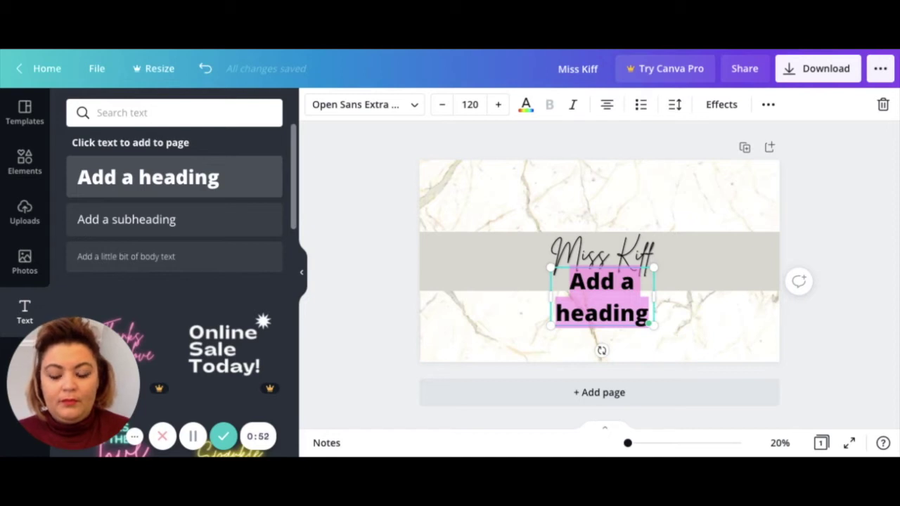
pyautogui.write('W')
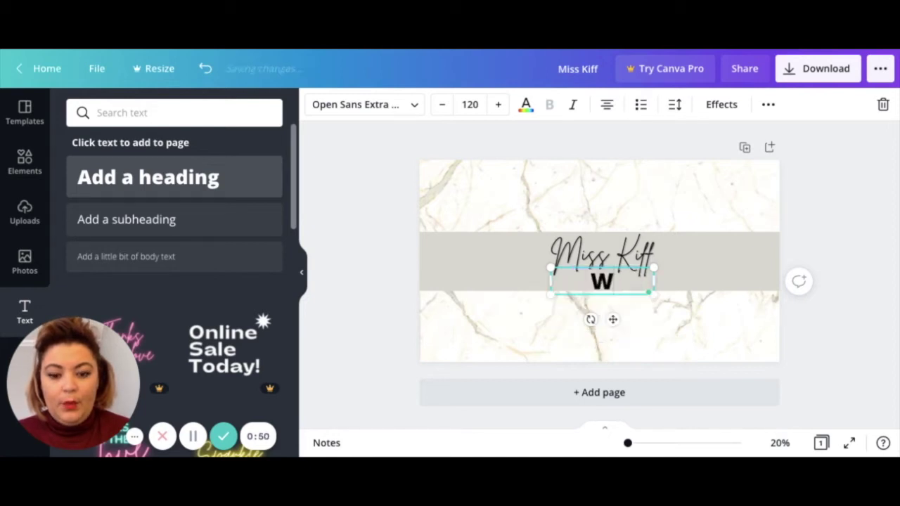
pyautogui.write('eekly Epi')
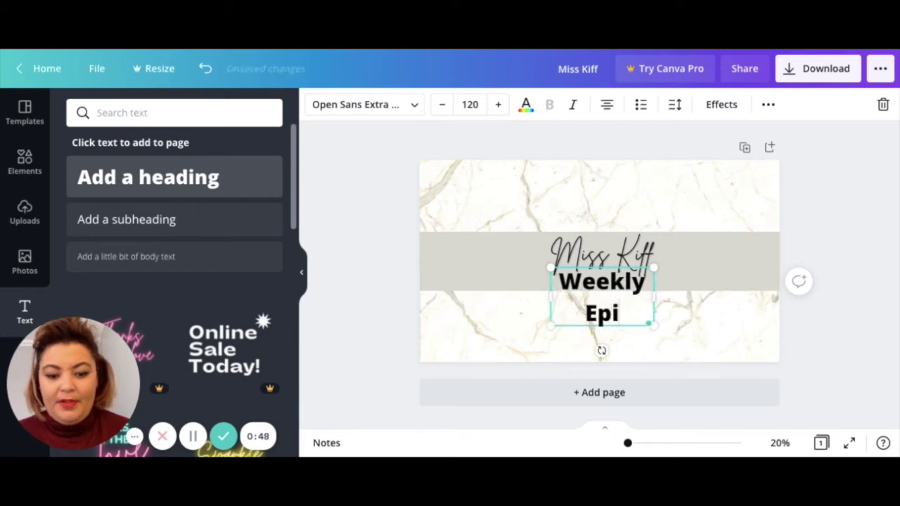
pyautogui.write('sodes Mo')
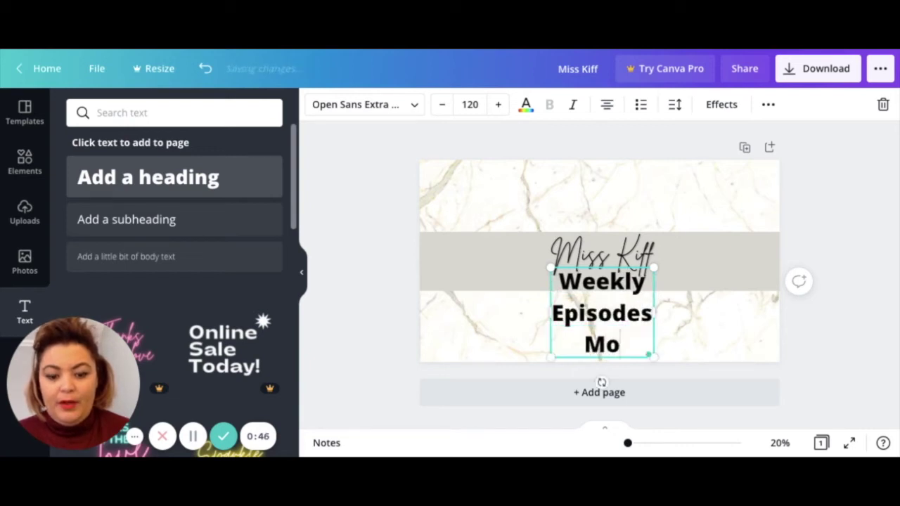
pyautogui.write('n, Wed')
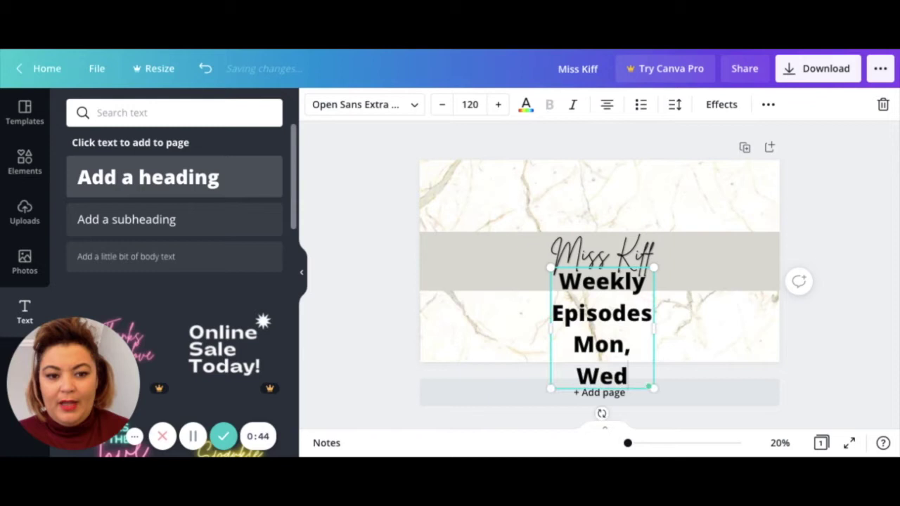
pyautogui.write(', Fri, Sun')
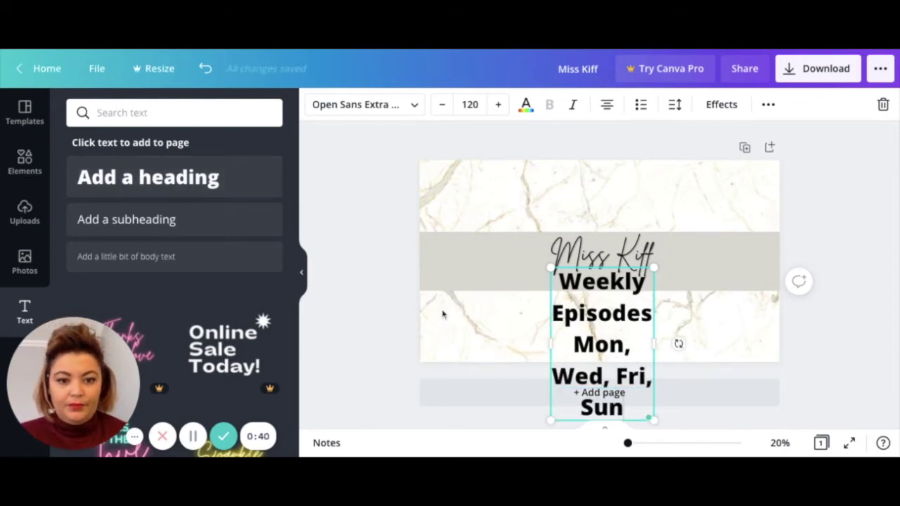
# Set the font of the whole tagline to Lato
pyautogui.hotkey('ctrl', 'a')
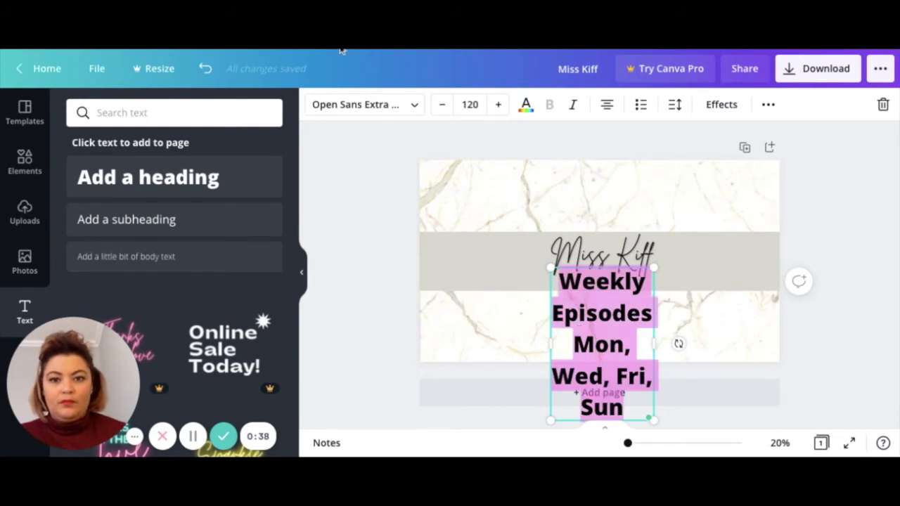
pyautogui.click(342, 107)
pyautogui.click(102, 232)
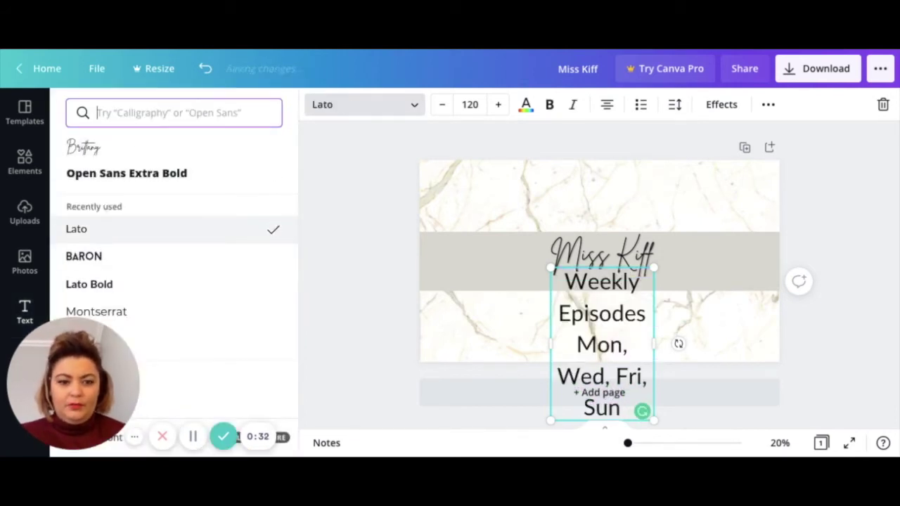
# Fit the tagline on one line at about size 61.7 and place it beneath the channel name on the band's lower edge
pyautogui.moveTo(551, 344); pyautogui.dragTo(361, 296)
pyautogui.moveTo(654, 299); pyautogui.dragTo(783, 292)
pyautogui.moveTo(362, 296); pyautogui.dragTo(579, 295)
pyautogui.moveTo(682, 289); pyautogui.dragTo(602, 284)
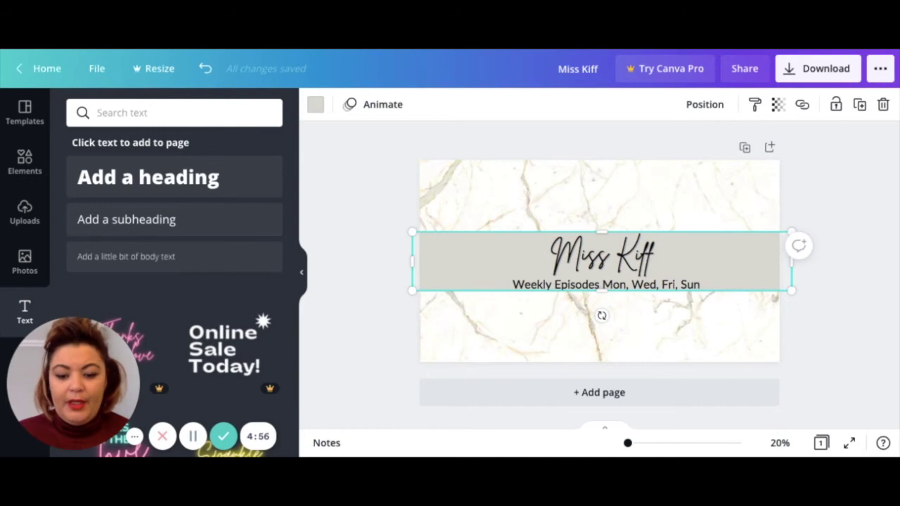
# Paste the olive bar, place it behind the tagline along the band's lower edge and stretch it across the full banner width
pyautogui.hotkey('ctrl', 'v')
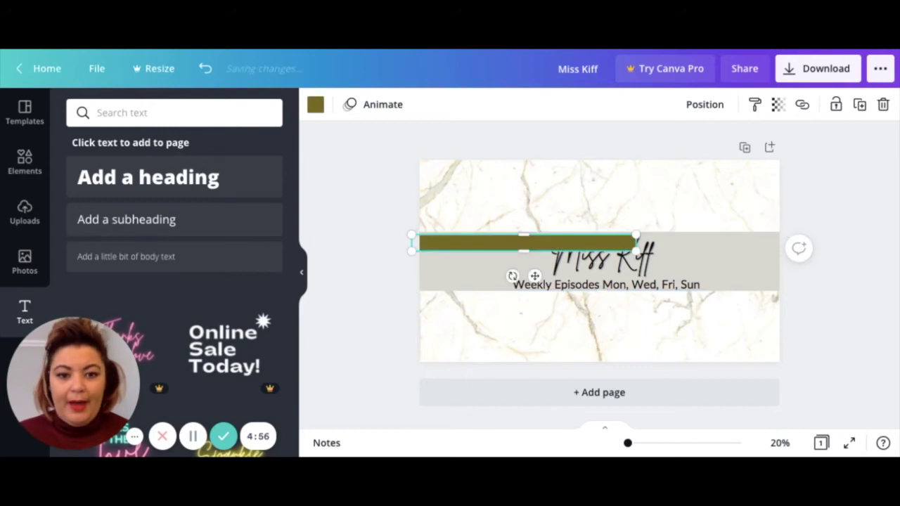
pyautogui.moveTo(527, 243); pyautogui.dragTo(609, 283)
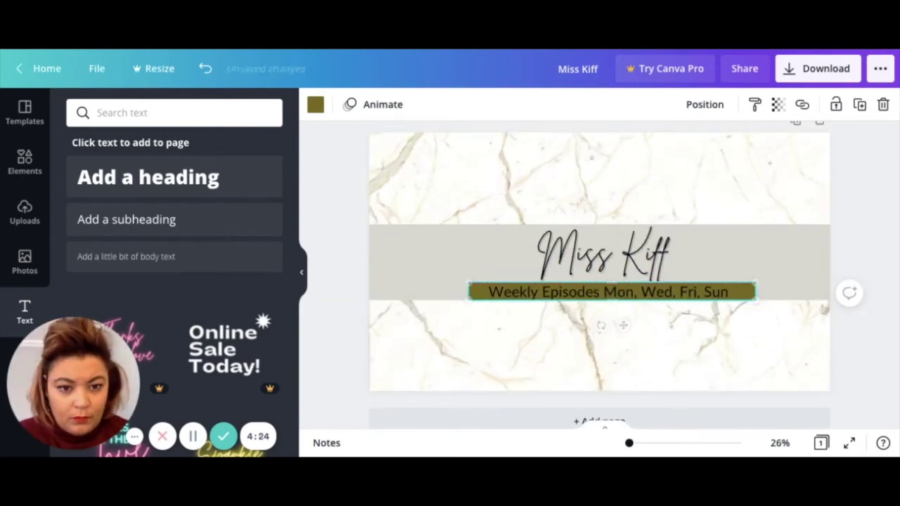
pyautogui.moveTo(469, 293); pyautogui.dragTo(344, 291)
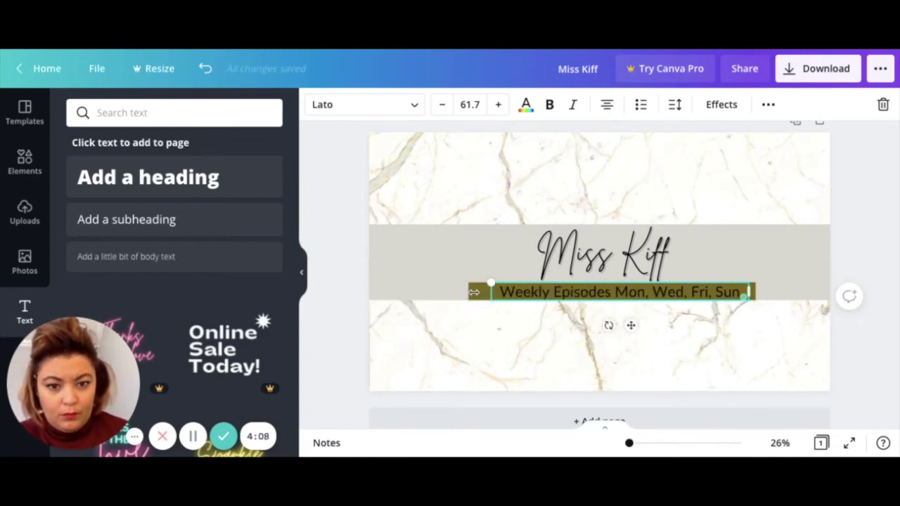
pyautogui.click(474, 292)
pyautogui.moveTo(754, 293); pyautogui.dragTo(830, 292)
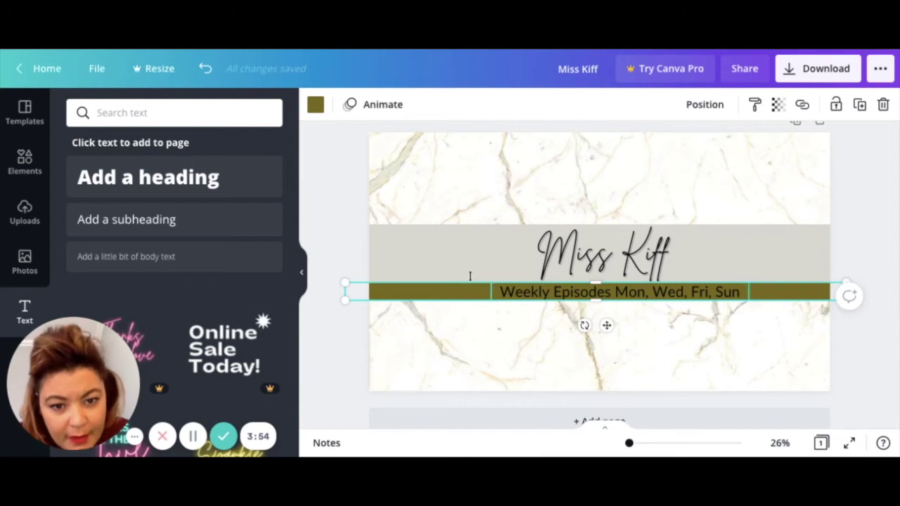
# Reduce the tagline to about size 54.5 and widen its letter spacing
pyautogui.click(509, 295)
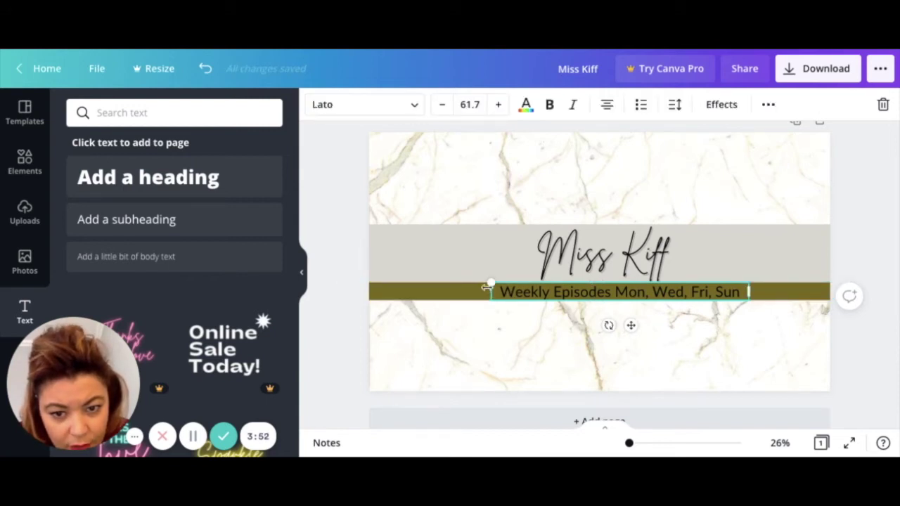
pyautogui.moveTo(490, 283); pyautogui.dragTo(520, 285)
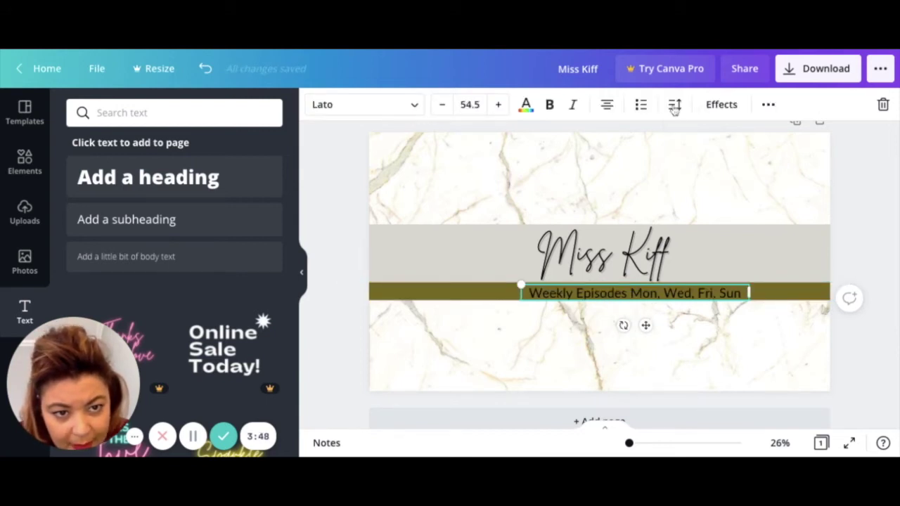
pyautogui.click(675, 106)
pyautogui.moveTo(770, 152); pyautogui.dragTo(780, 152)
pyautogui.click(485, 269)
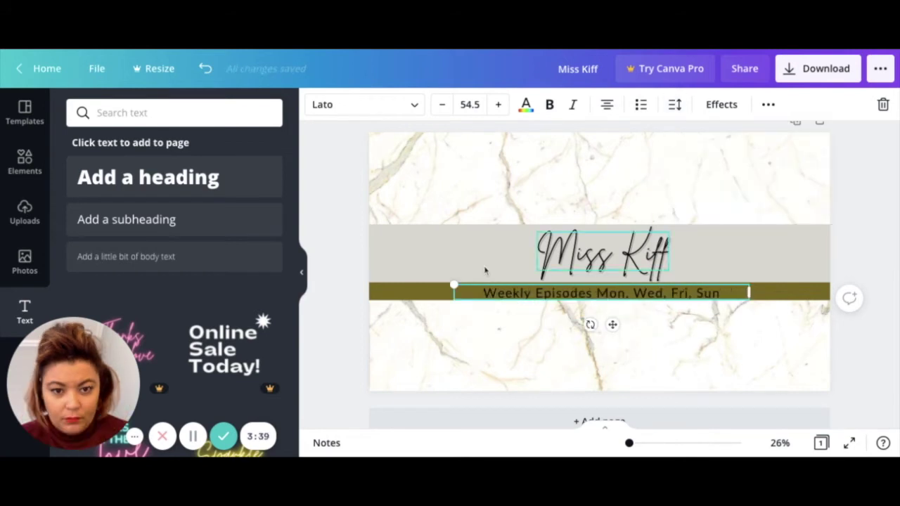
pyautogui.moveTo(484, 269); pyautogui.dragTo(484, 410)
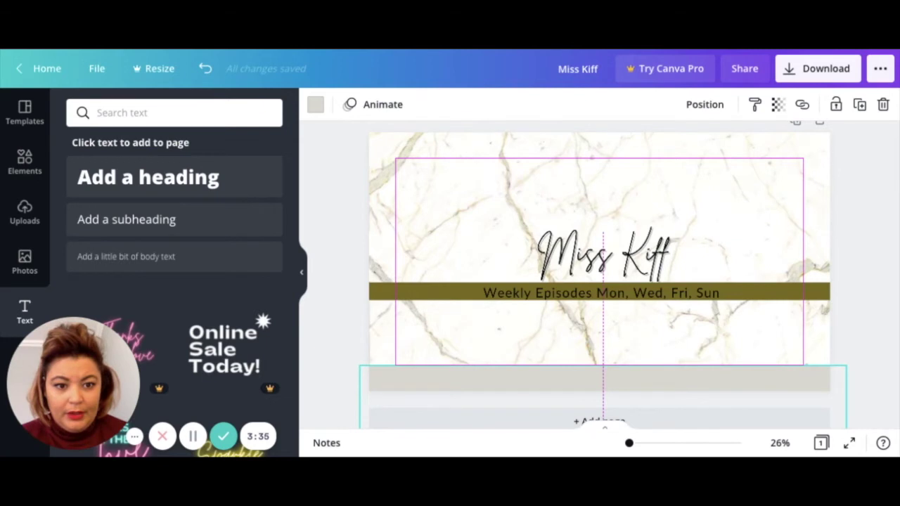
pyautogui.hotkey('ctrl', 'z')
pyautogui.click(562, 269)
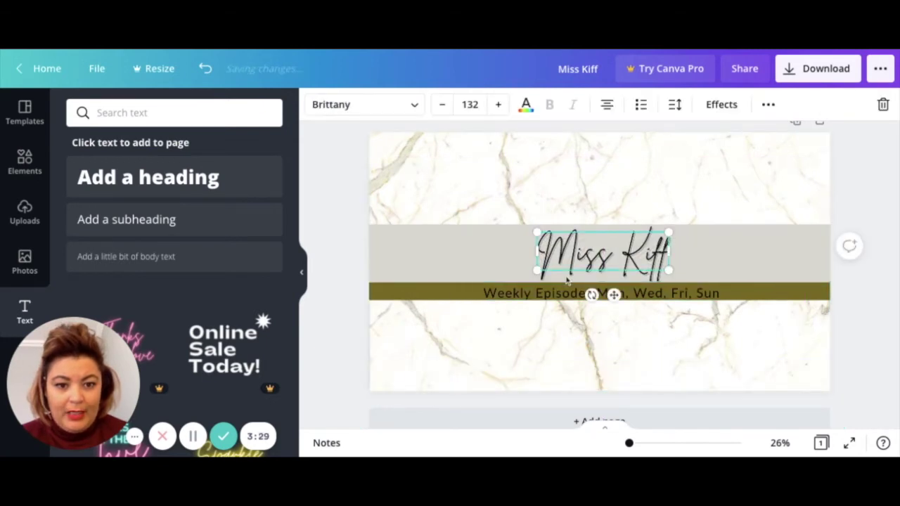
pyautogui.press('Escape')
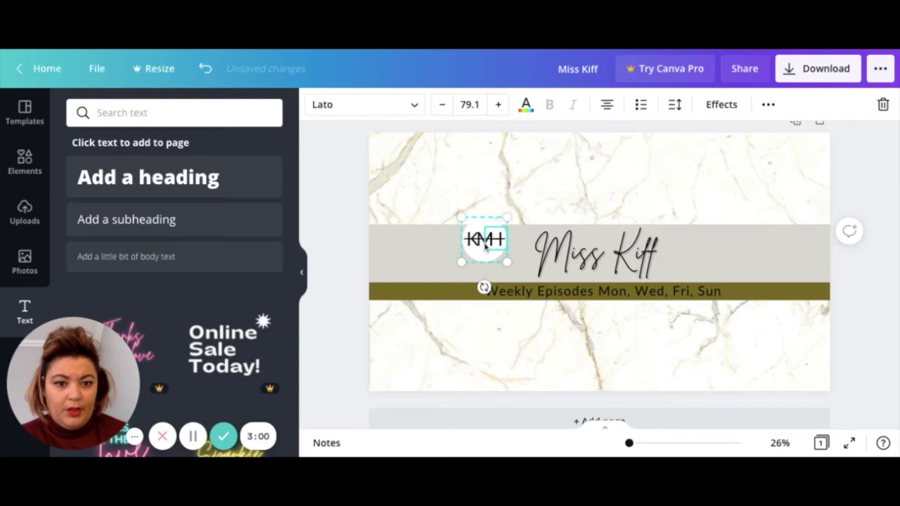
# Place the round monogram logo at the right end of the olive bar and deselect it
pyautogui.moveTo(484, 242); pyautogui.dragTo(780, 284)
pyautogui.click(336, 303)
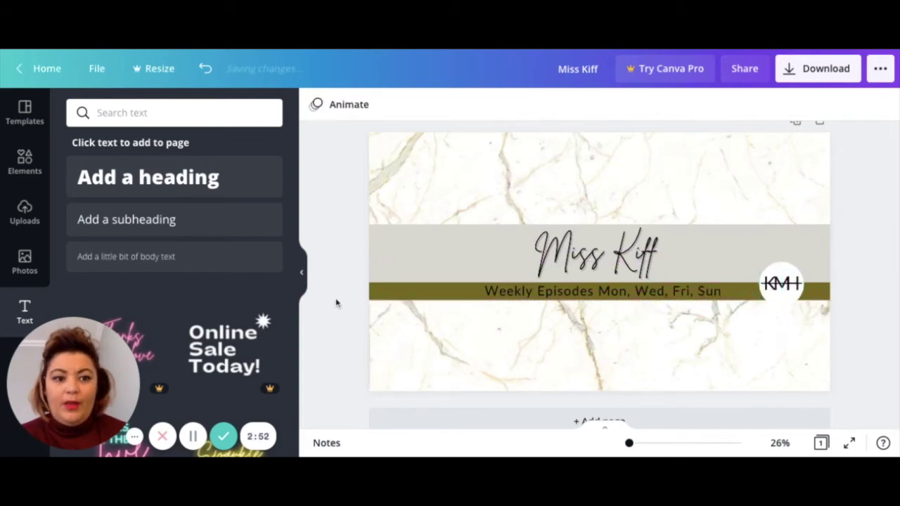
# Add an olive circle and centre a slightly smaller circular photo frame from the recently used elements inside it
pyautogui.click(25, 161)
pyautogui.click(93, 309)
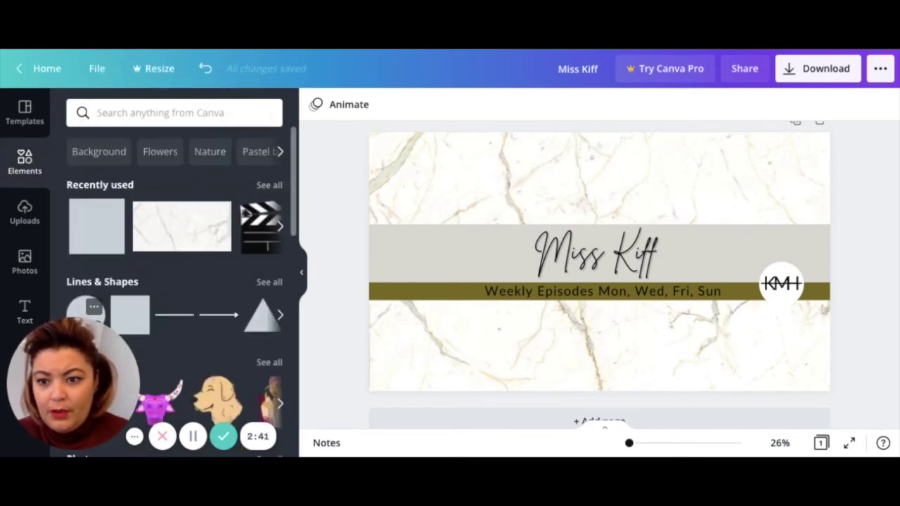
pyautogui.click(86, 313)
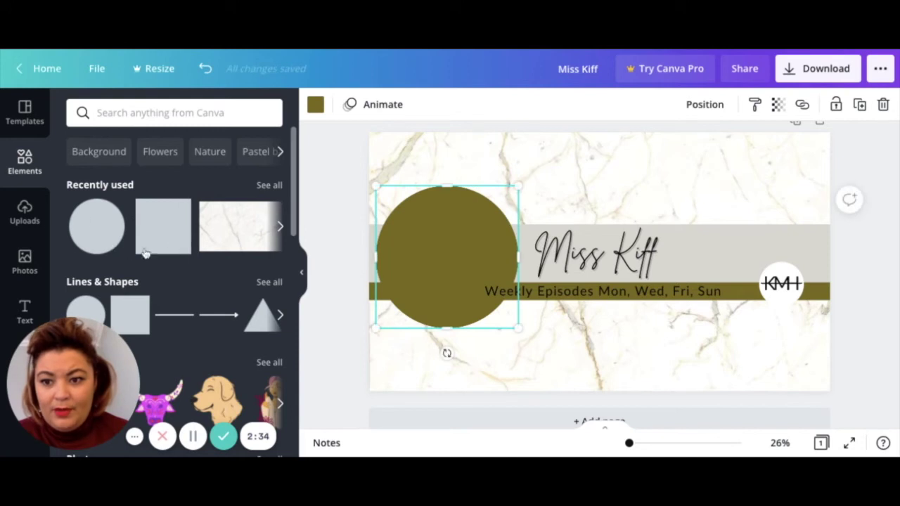
pyautogui.click(268, 186)
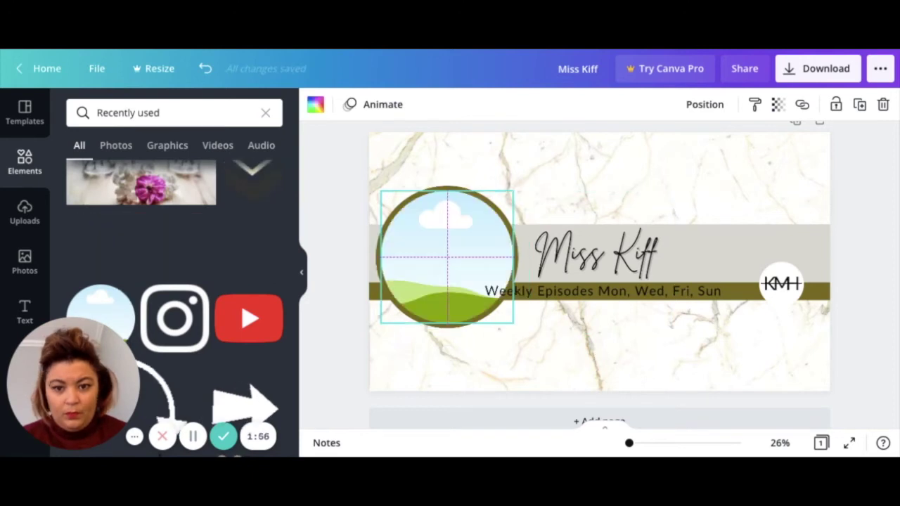
# Group the olive circle with the photo frame, shrink the group to roughly the band's height and place it beside the channel name
pyautogui.keyDown('shift'); pyautogui.click(450, 187); pyautogui.keyUp('shift')
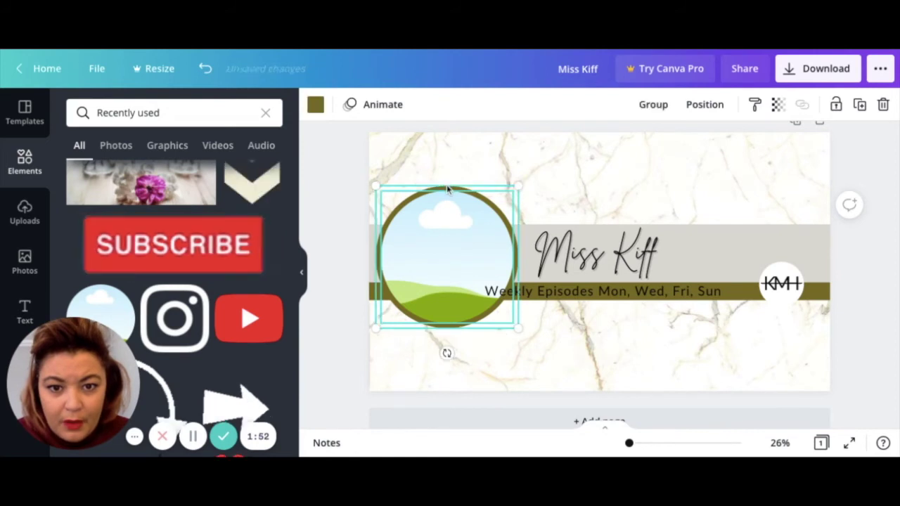
pyautogui.click(640, 104)
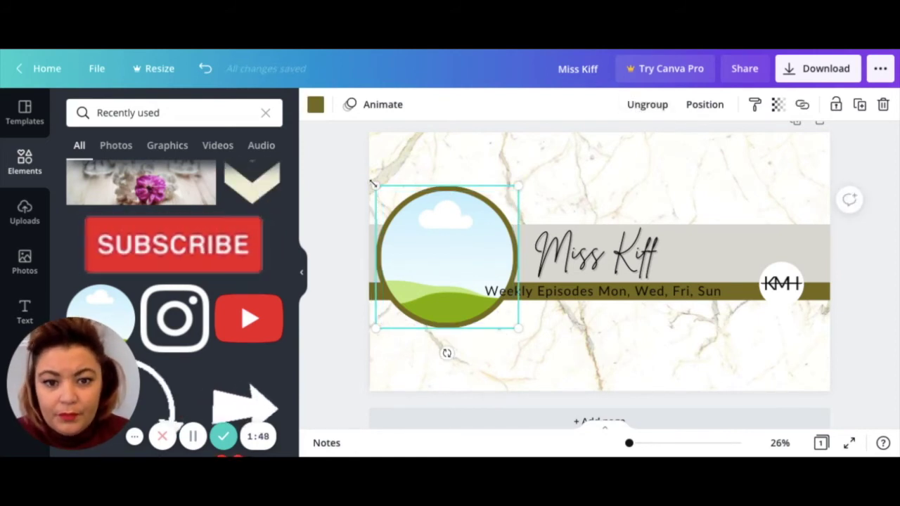
pyautogui.moveTo(377, 187); pyautogui.dragTo(441, 251)
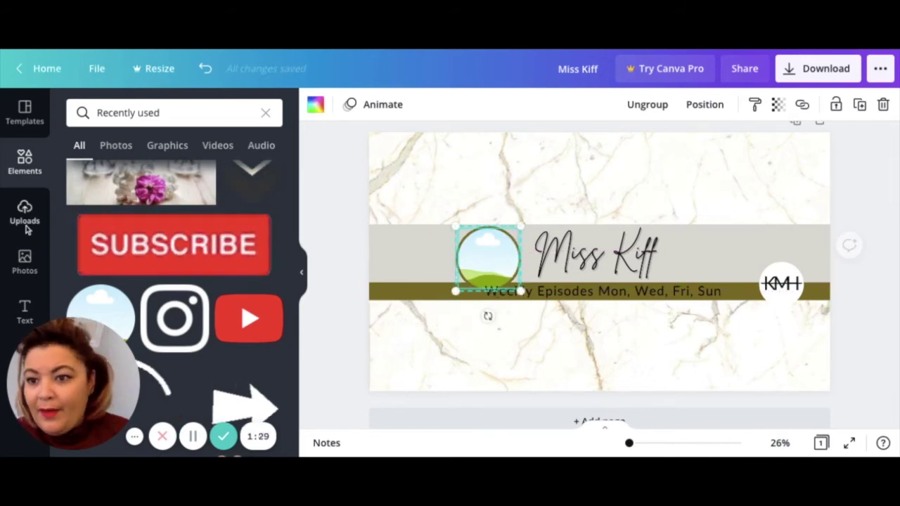
# Fill the circular frame with the uploaded portrait photo, shift it slightly away from the channel name and deselect it
pyautogui.click(26, 224)
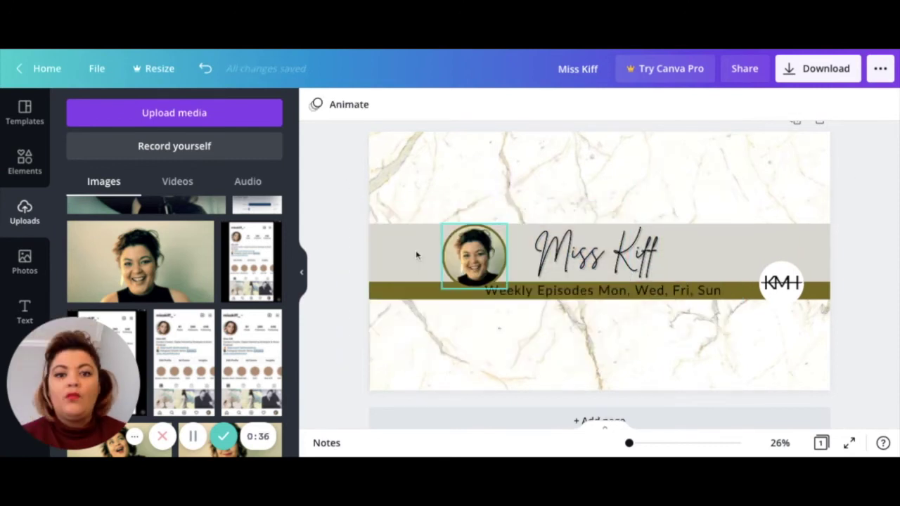
pyautogui.click(389, 257)
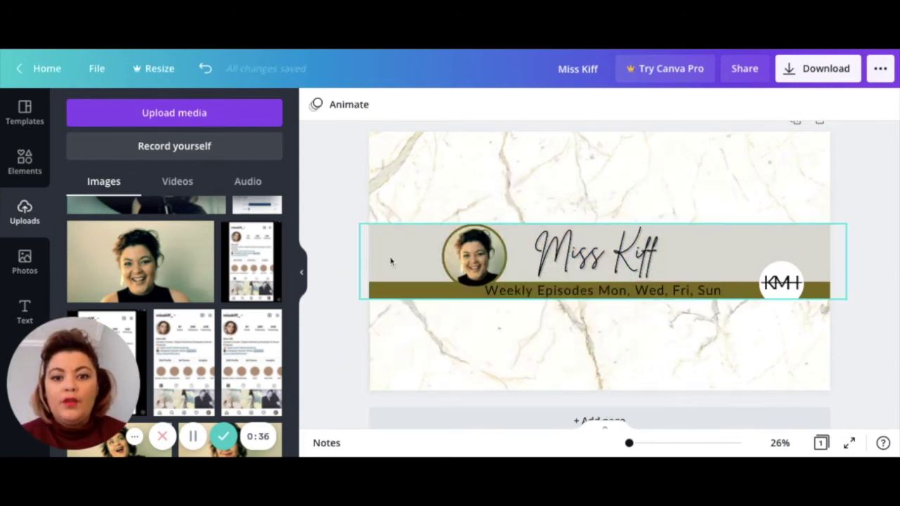
pyautogui.moveTo(391, 262)
pyautogui.mouseDown()
pyautogui.moveTo(391, 166)
pyautogui.moveTo(391, 264)
pyautogui.mouseUp()
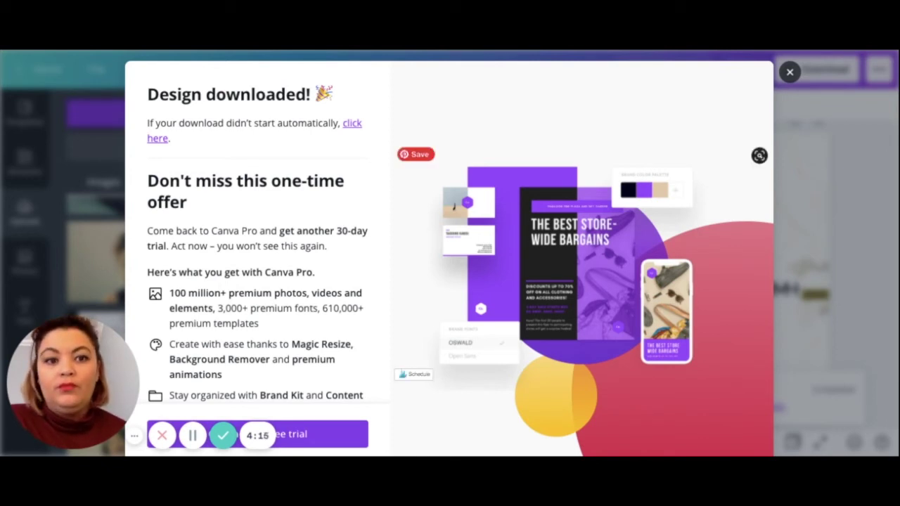
# Dismiss the Canva Pro offer, switch to YouTube Studio, set the downloaded design as the channel's banner image and publish it
pyautogui.press('Escape')
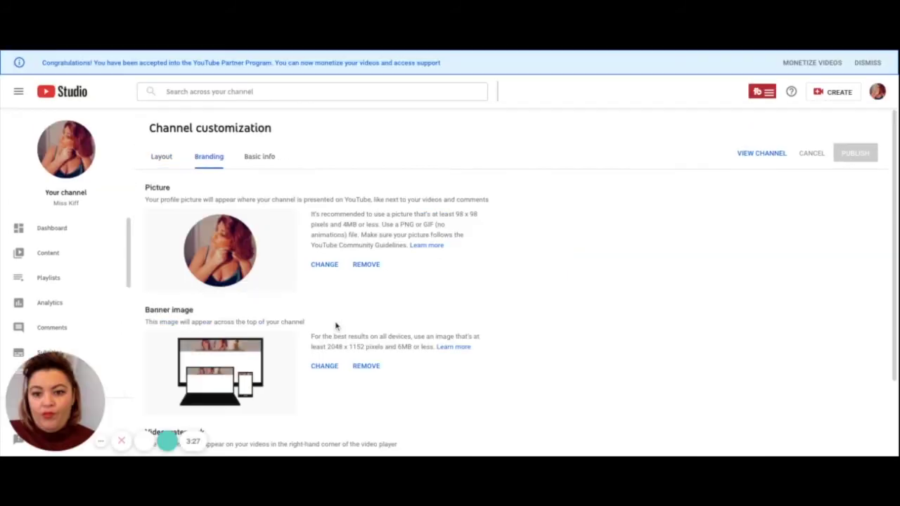
pyautogui.scroll(-1, 331, 345)
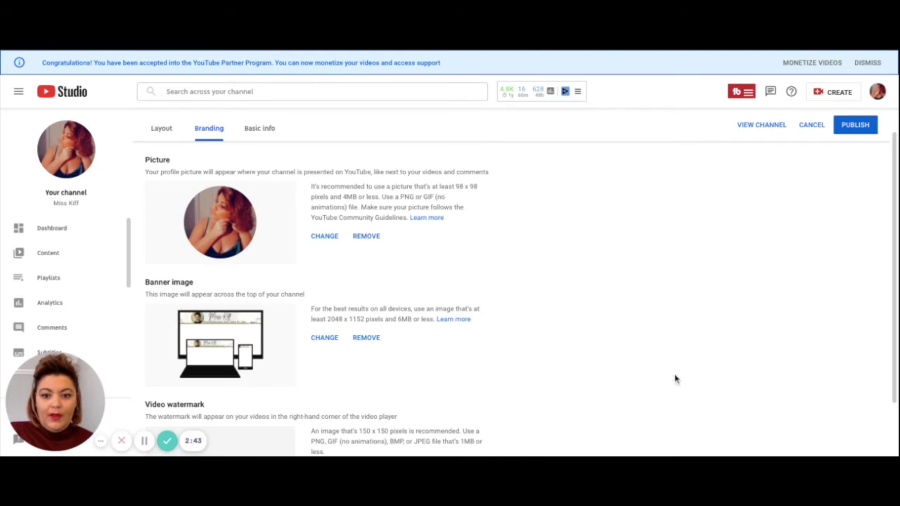
pyautogui.click(856, 126)
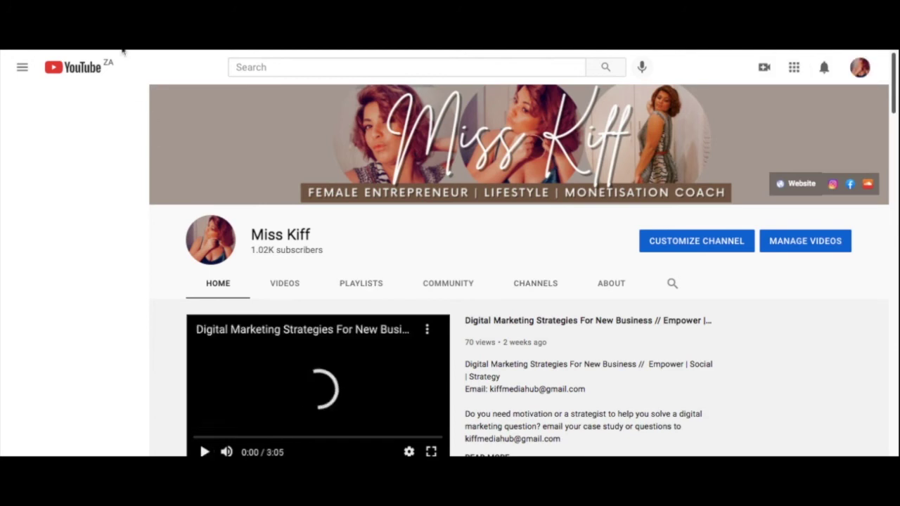
# Reload the YouTube channel page and examine how the new banner is displayed
pyautogui.press('F5')
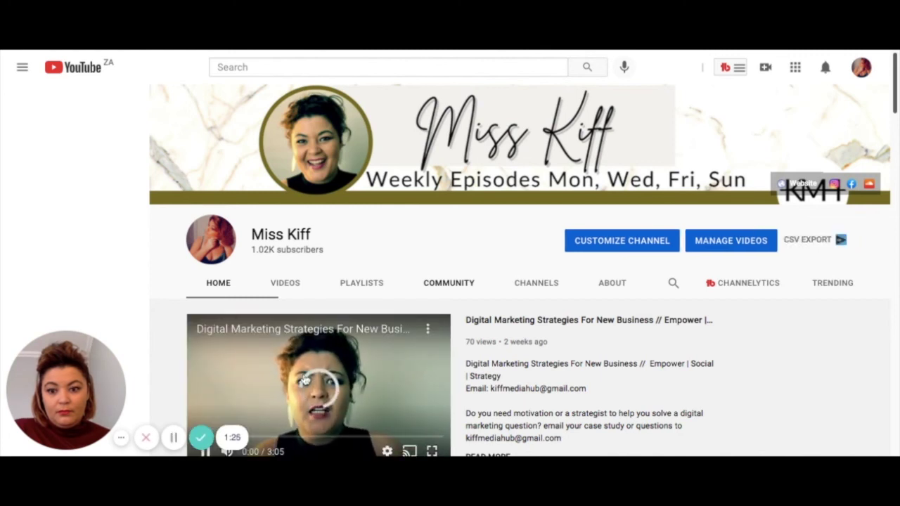
pyautogui.scroll(-1, 286, 374)
pyautogui.click(202, 377)
pyautogui.scroll(1, 502, 339)
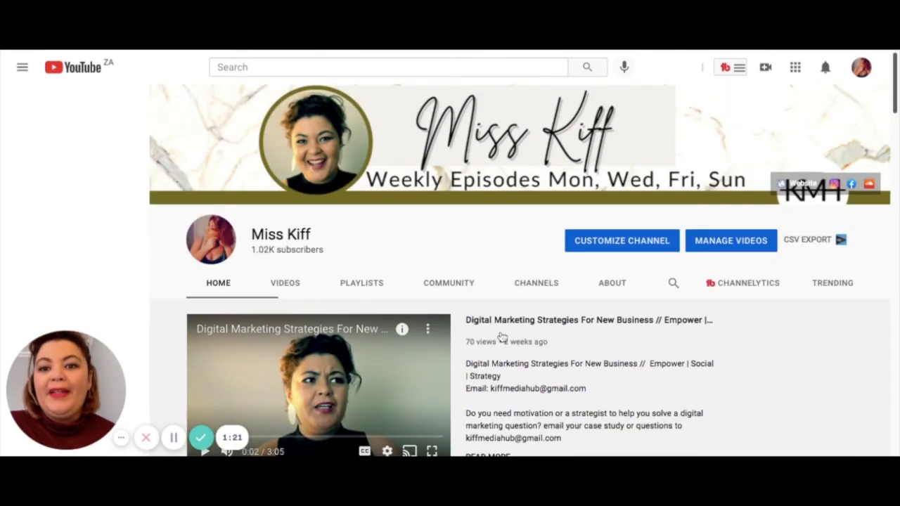